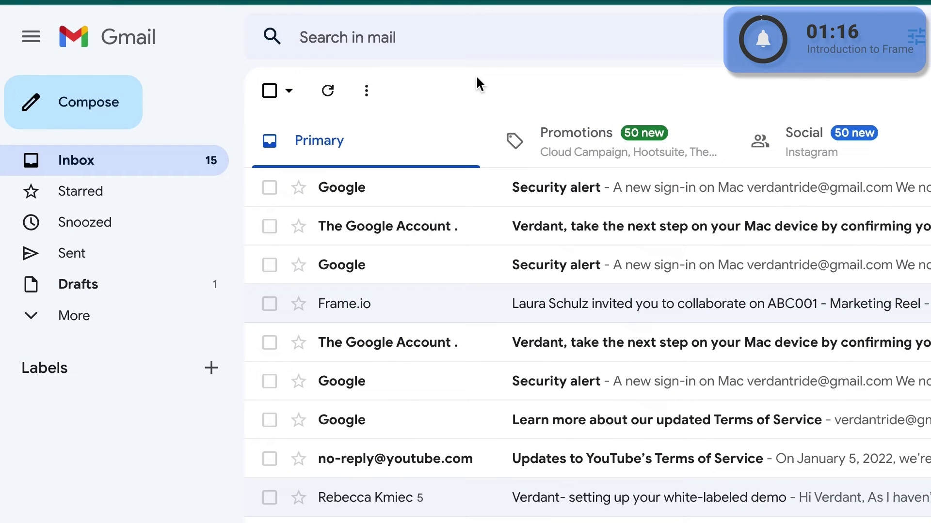
- Search Gmail for 'Frame.io' and open the invitation email for ABC001 - Marketing Reel
{"action": "left_click", "coordinate": [416, 22]}
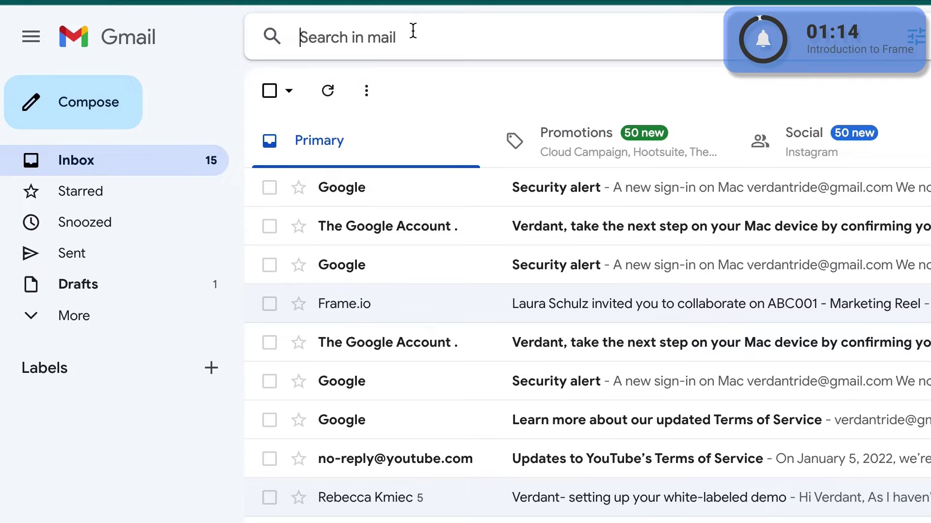
{"action": "type", "text": "F"}
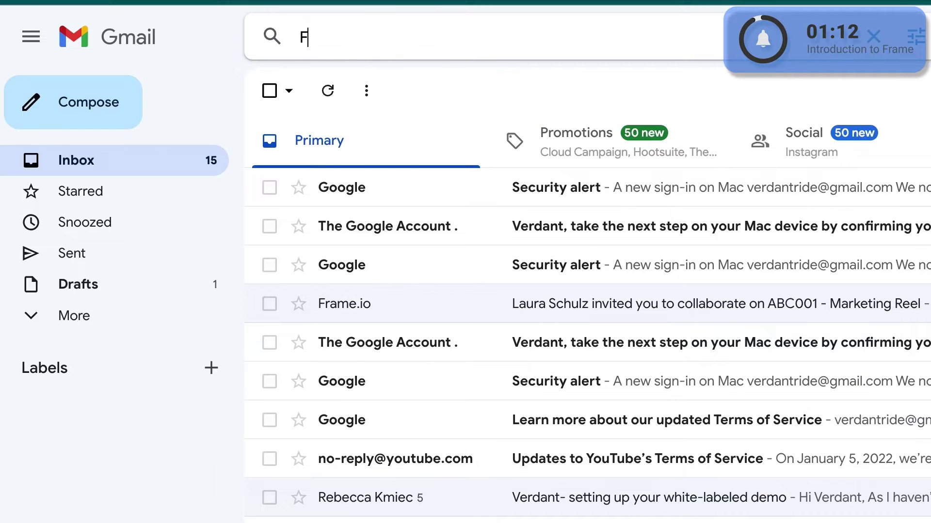
{"action": "type", "text": "rame"}
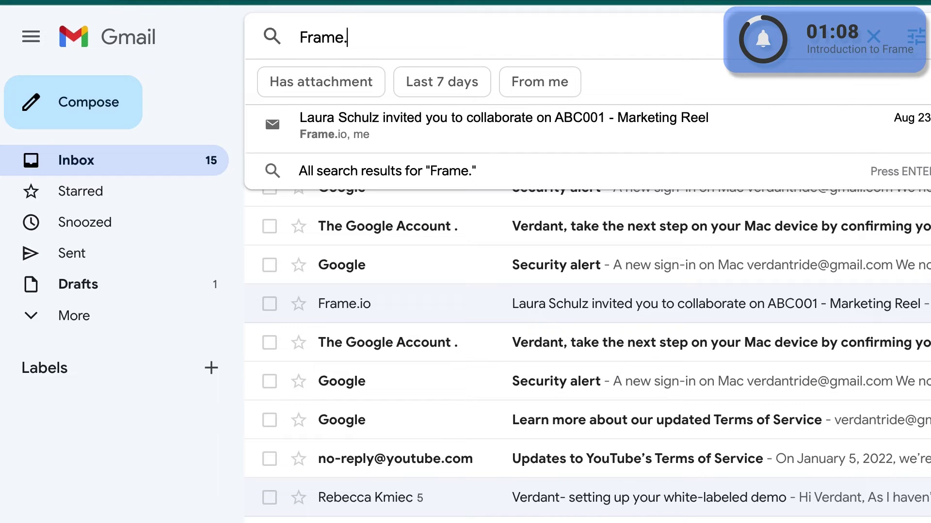
{"action": "type", "text": ".io"}
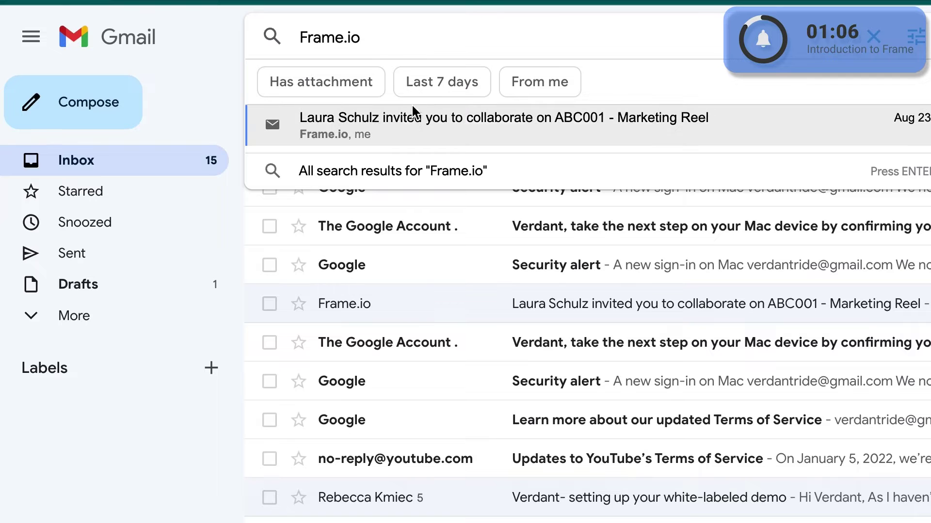
{"action": "left_click", "coordinate": [412, 119]}
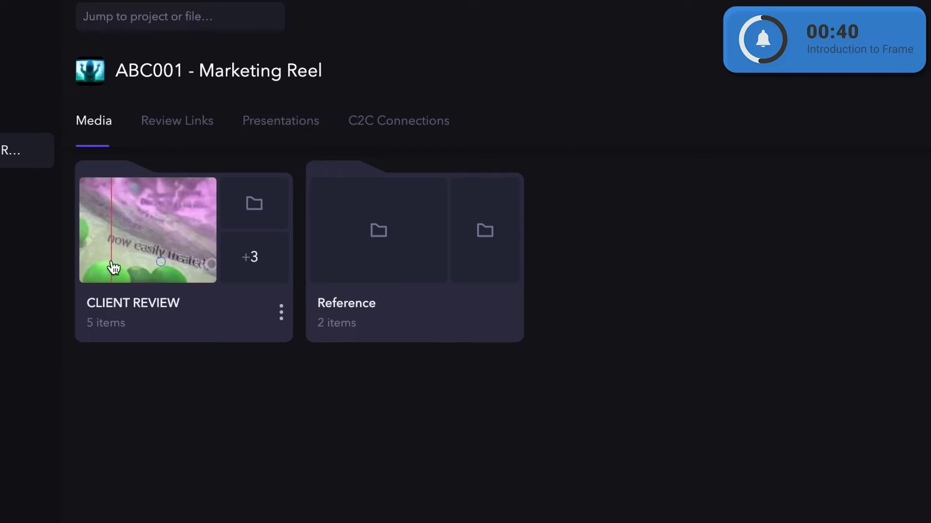
- Play the CLIENT REVIEW video, try 1.75x then back to Normal speed, and jump to about 01:14
{"action": "left_click", "coordinate": [161, 261]}
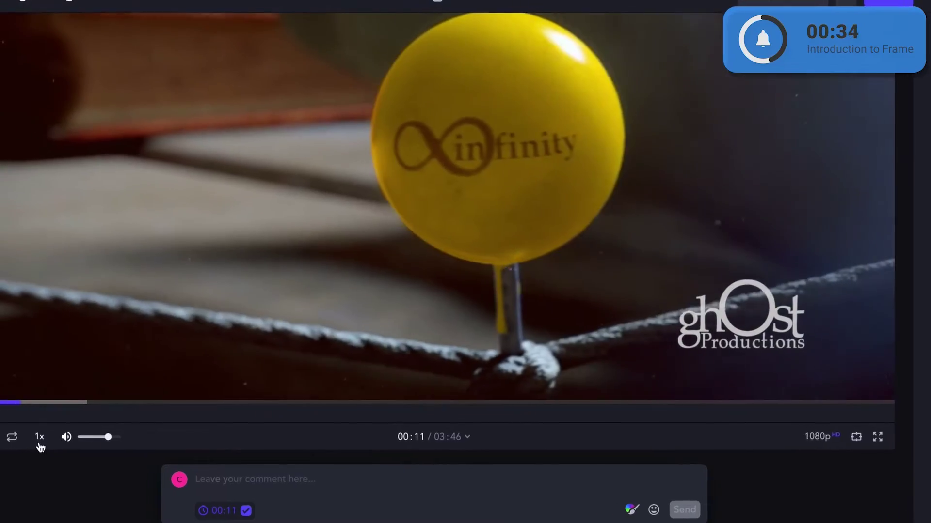
{"action": "left_click", "coordinate": [29, 438]}
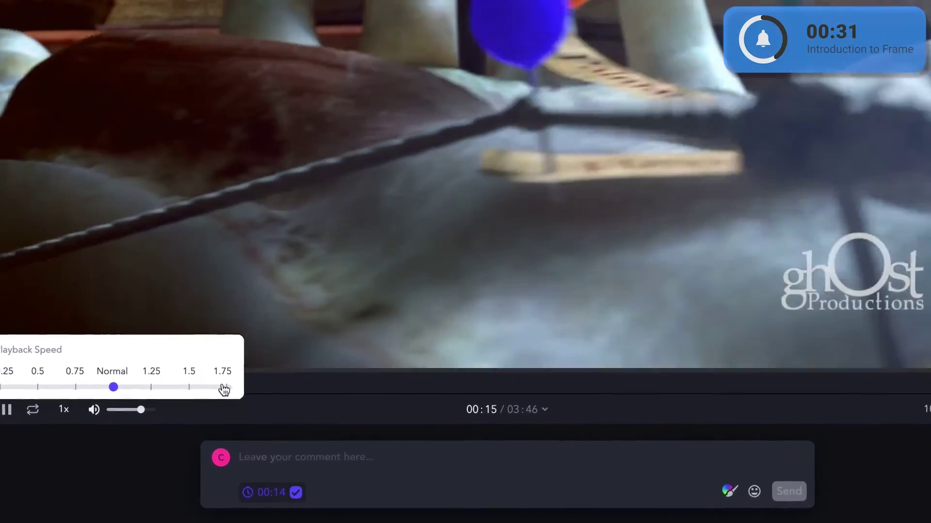
{"action": "left_click", "coordinate": [225, 388]}
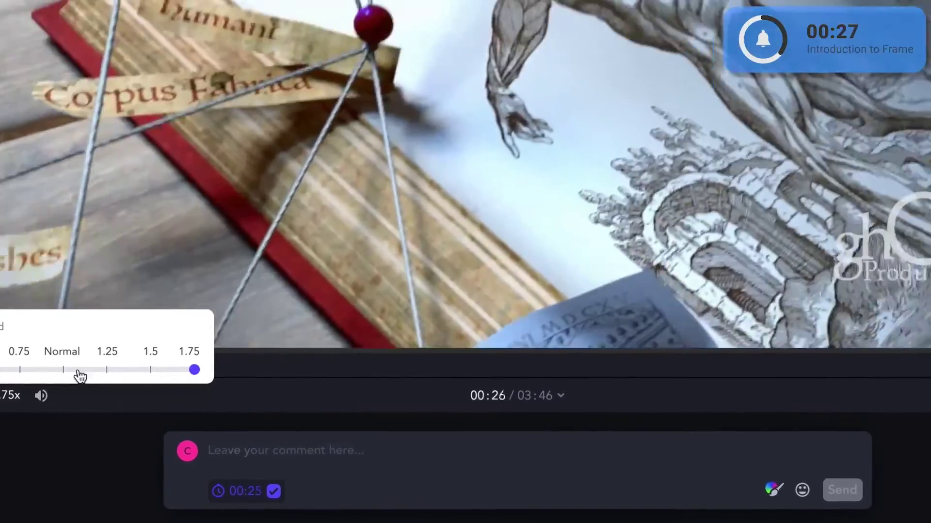
{"action": "left_click", "coordinate": [89, 373]}
{"action": "left_click", "coordinate": [454, 357]}
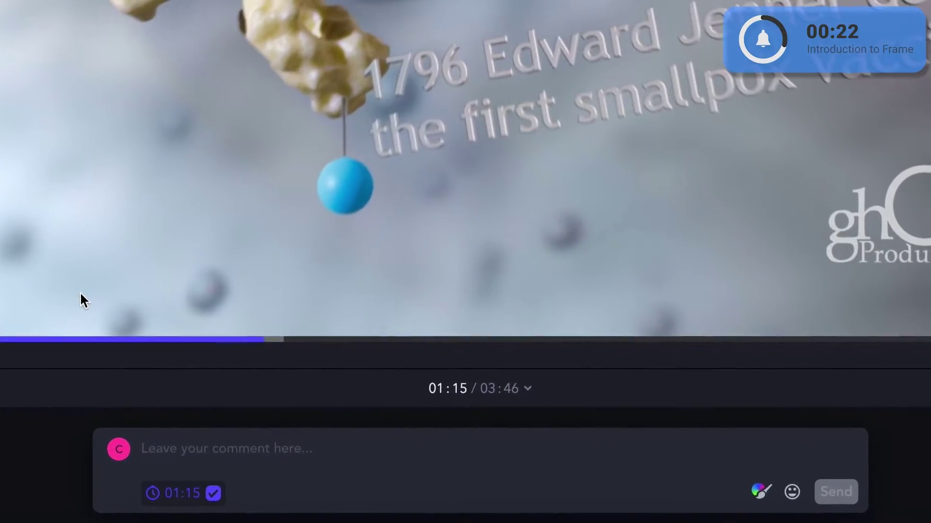
- Write the 01:15 comment 'This is kinda hard to read. Can we make the color of the text darker?'
{"action": "left_click", "coordinate": [190, 452]}
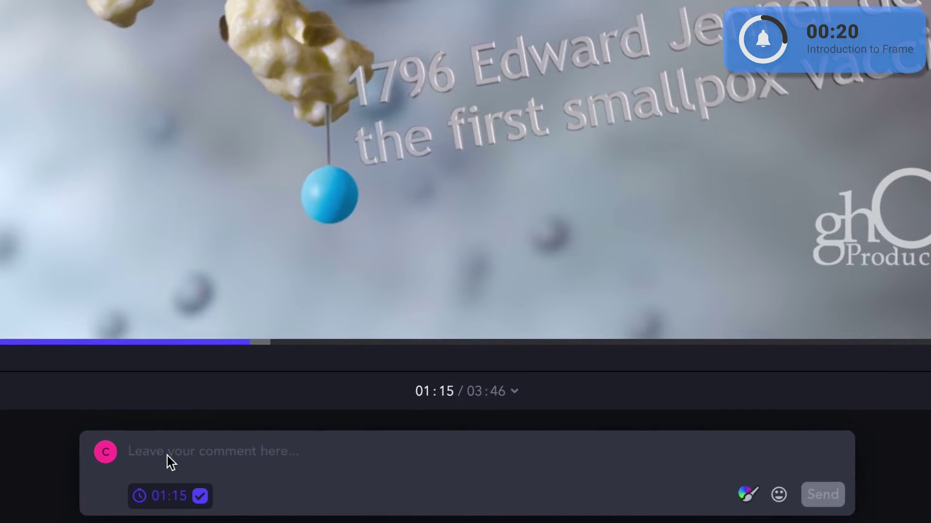
{"action": "type", "text": "This is kinda hard to read. Can we makte th"}
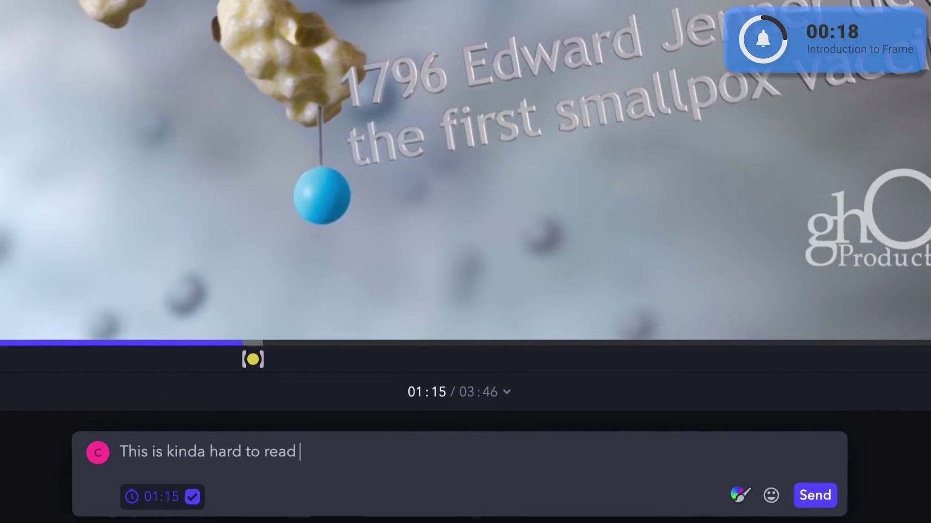
{"action": "key", "text": "BackSpace"}
{"action": "key", "text": "BackSpace"}
{"action": "key", "text": "BackSpace"}
{"action": "key", "text": "BackSpace"}
{"action": "key", "text": "BackSpace"}
{"action": "type", "text": "e the color of the text"}
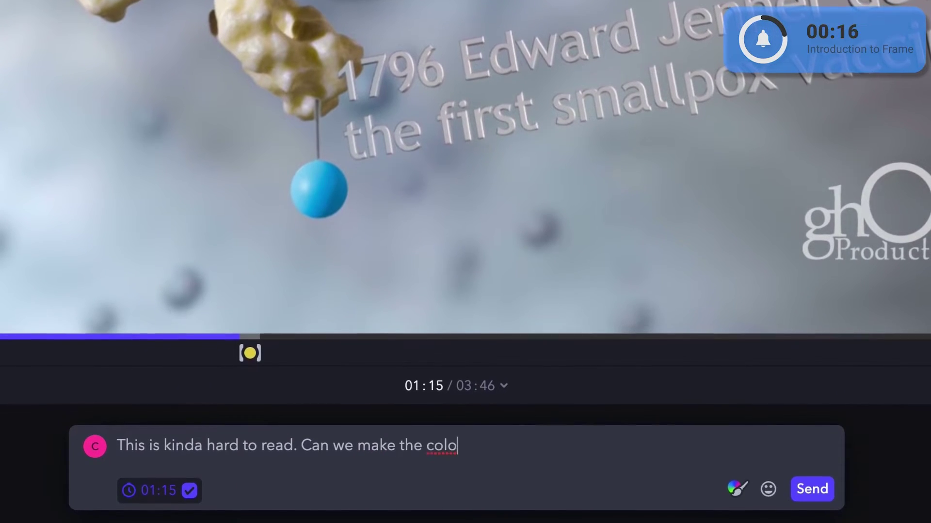
{"action": "type", "text": " darker?"}
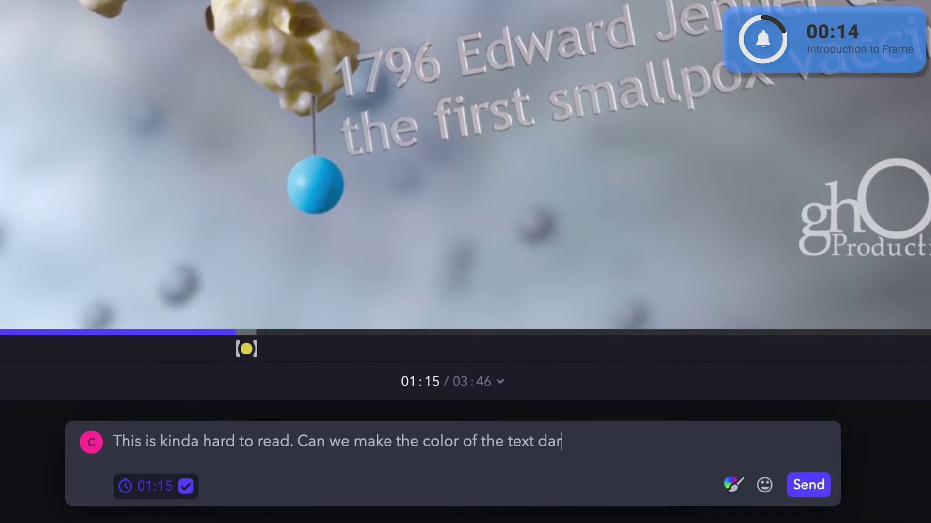
- Draw a blue loop around the title text and post the comment
{"action": "left_click", "coordinate": [735, 484]}
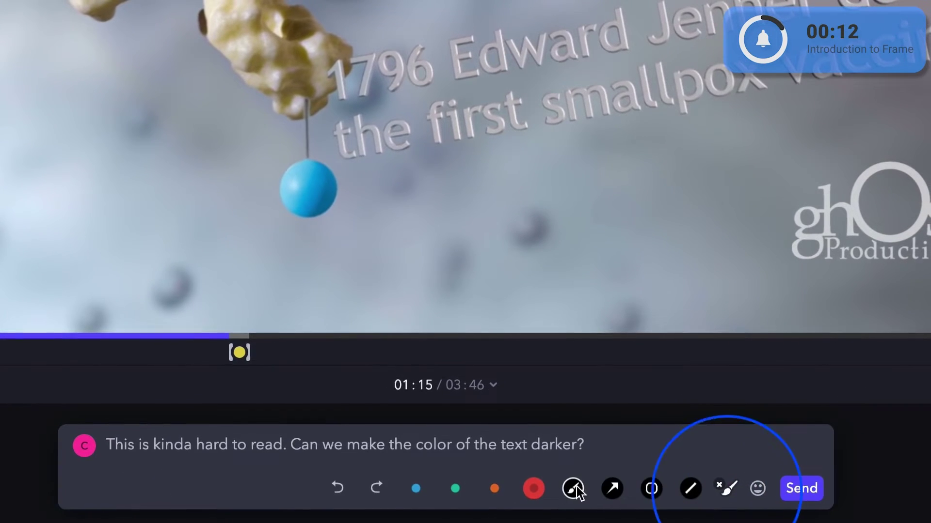
{"action": "left_click", "coordinate": [426, 490]}
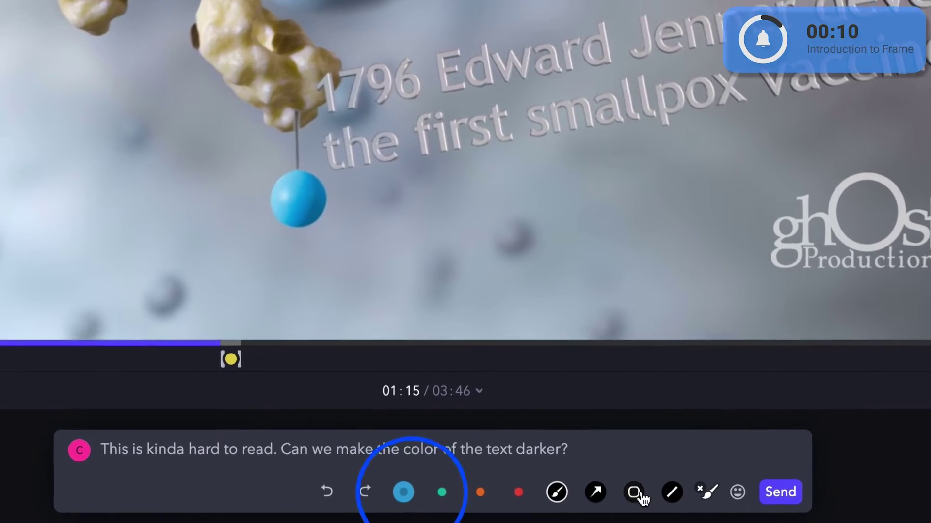
{"action": "mouse_move", "coordinate": [392, 184]}
{"action": "left_mouse_down"}
{"action": "mouse_move", "coordinate": [758, 126]}
{"action": "mouse_move", "coordinate": [930, 1]}
{"action": "left_mouse_up"}
{"action": "mouse_move", "coordinate": [914, 69]}
{"action": "left_mouse_down"}
{"action": "mouse_move", "coordinate": [379, 120]}
{"action": "mouse_move", "coordinate": [335, 224]}
{"action": "mouse_move", "coordinate": [367, 242]}
{"action": "left_mouse_up"}
{"action": "left_click", "coordinate": [682, 500]}
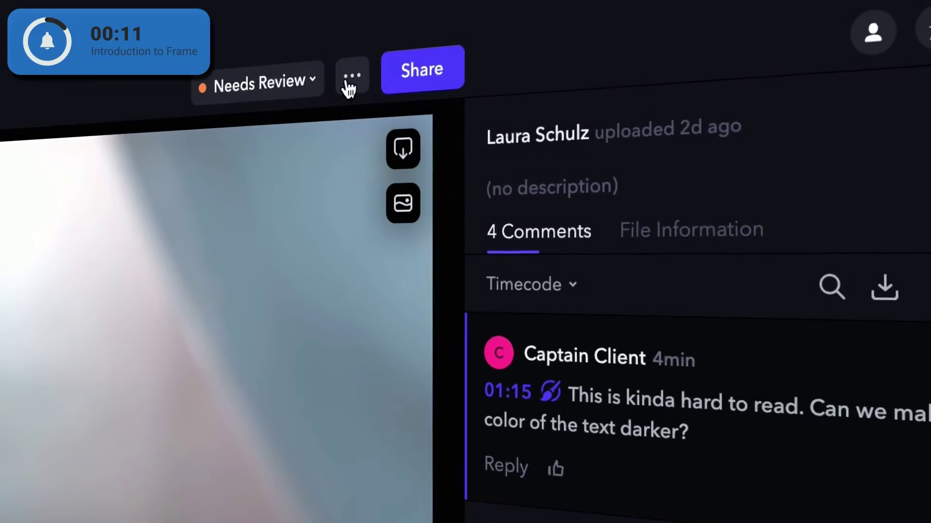
- Change the review status from Needs Review to In Progress, then start a comment reading 'Can you'
{"action": "left_click", "coordinate": [351, 83]}
{"action": "left_click", "coordinate": [247, 87]}
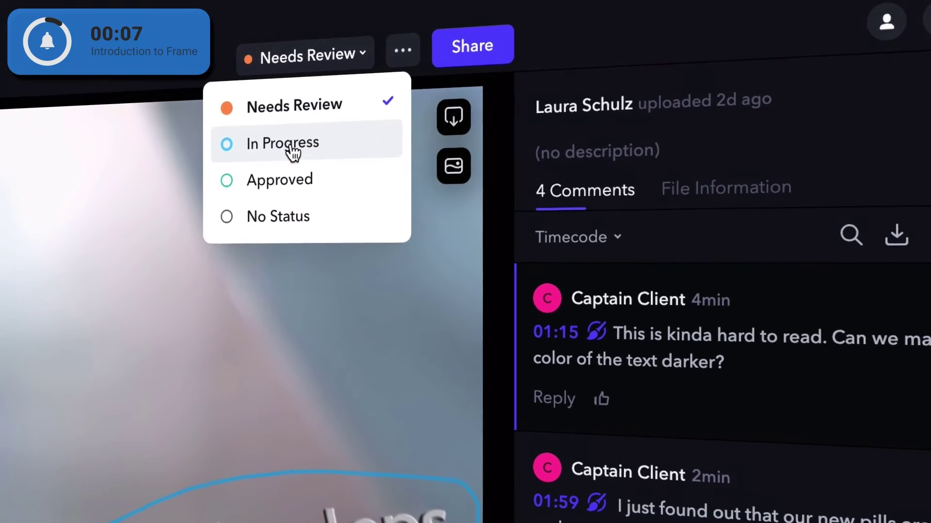
{"action": "left_click", "coordinate": [322, 122]}
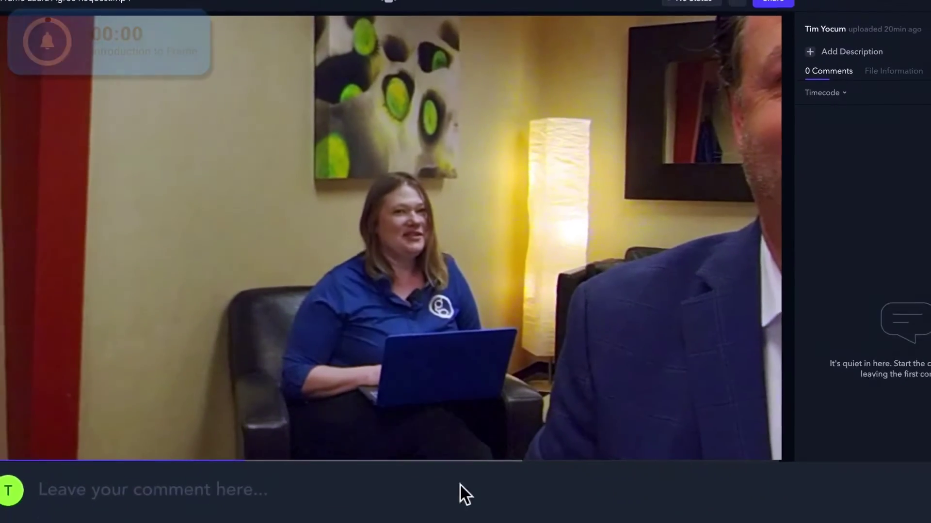
{"action": "left_click", "coordinate": [130, 459]}
{"action": "type", "text": "Can you edit Laura to make her agree with me?"}
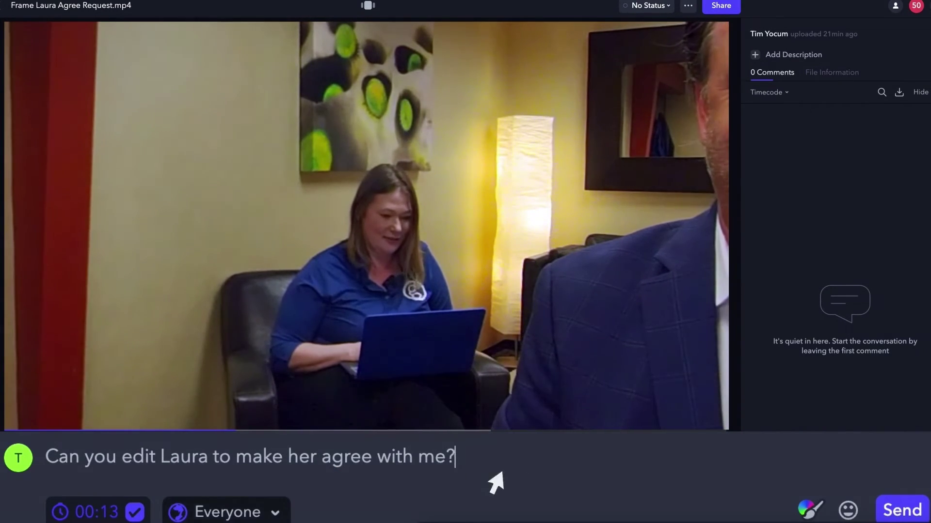
- Bring up the annotation brush tools for the 00:13 comment
{"action": "left_click", "coordinate": [805, 511]}
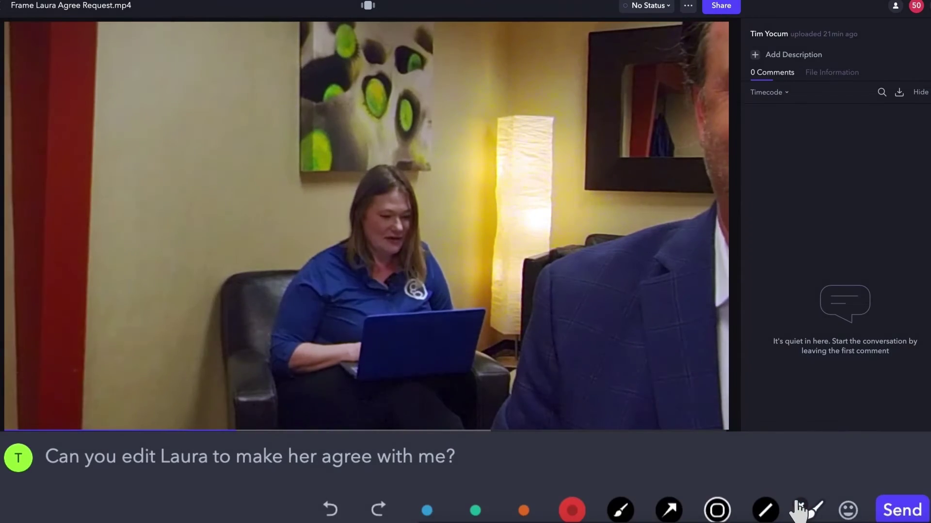